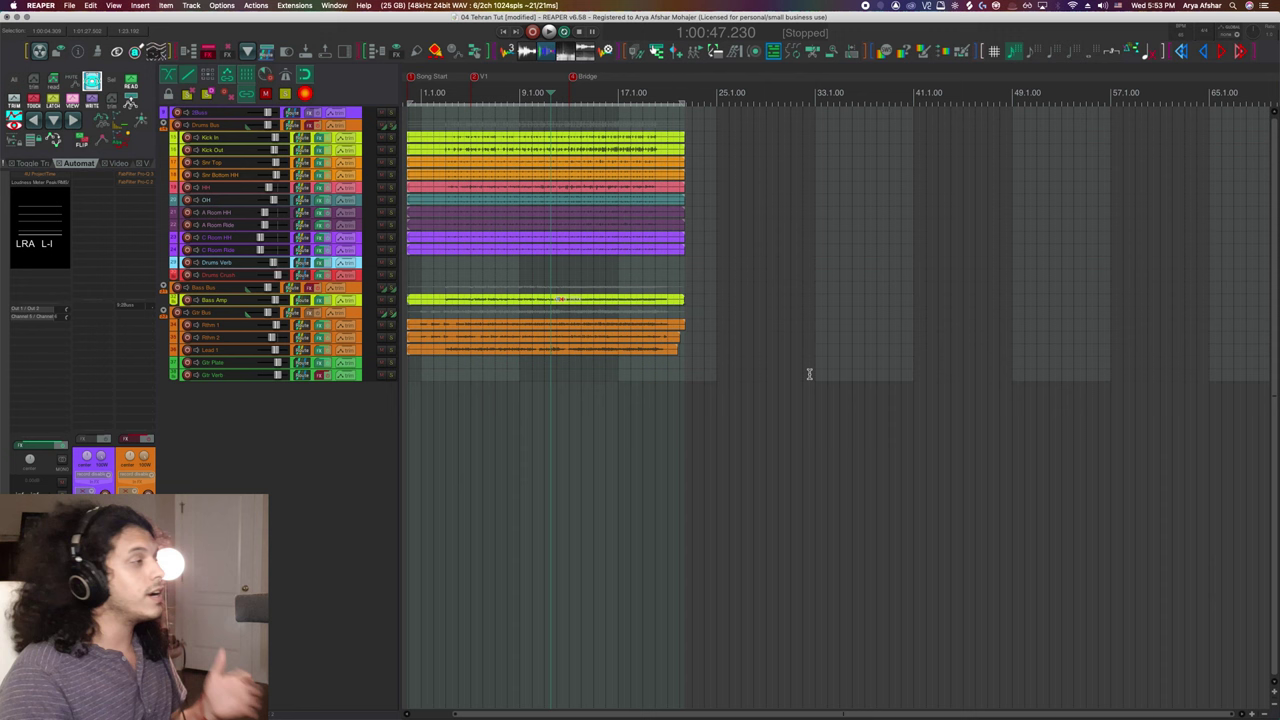
Start a new empty project tab and show its monitoring FX chain
left_click(70, 6)
left_click(84, 28)
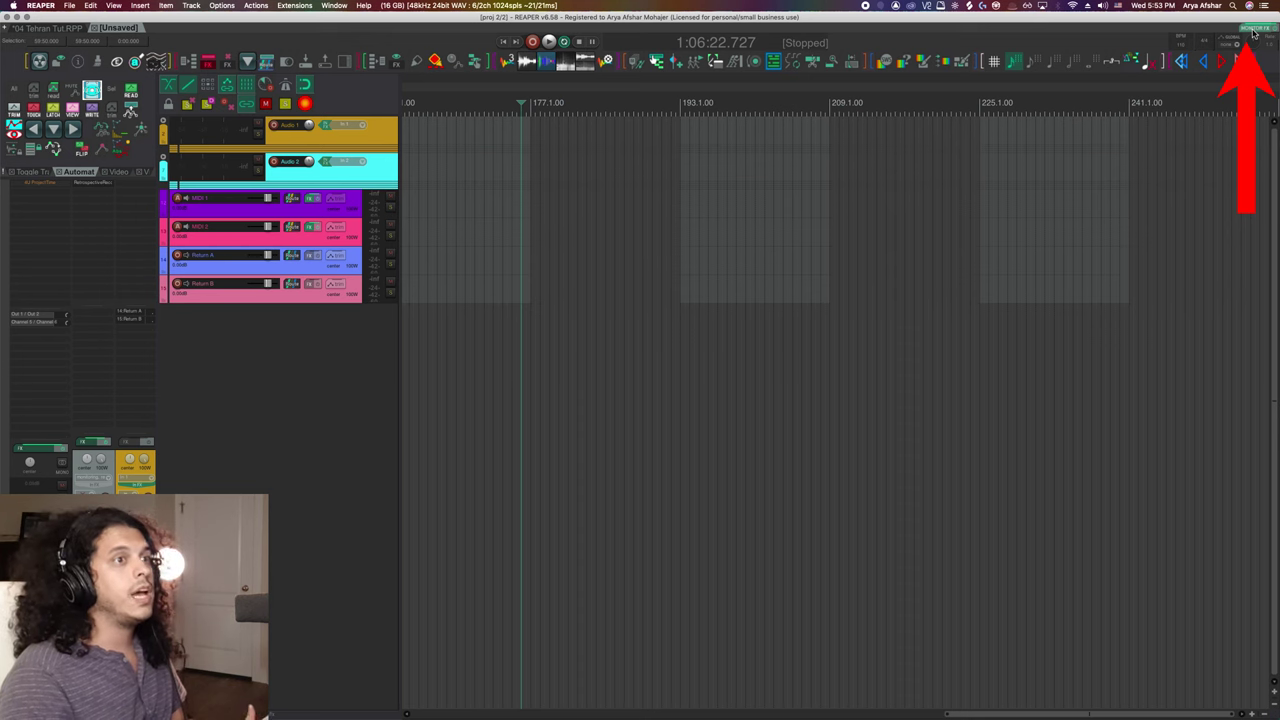
left_click(1253, 33)
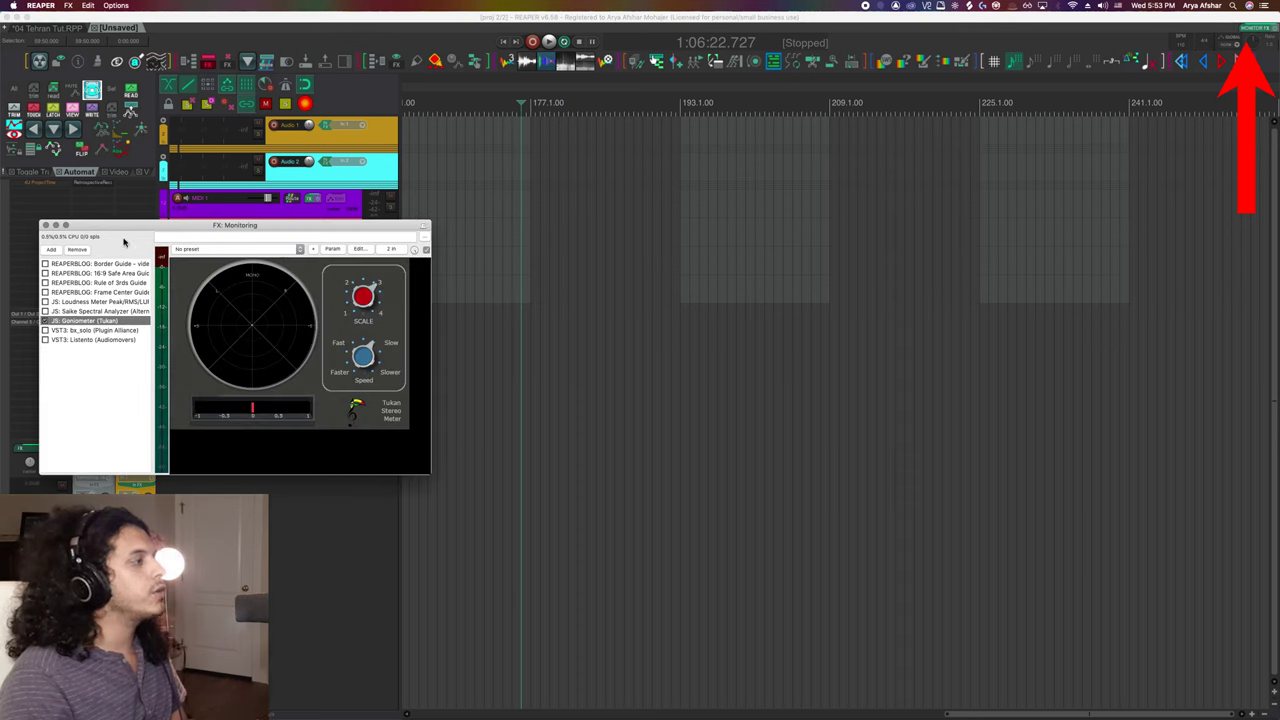
Close the monitoring FX window and find the action bound to F12: edgemeal_Toggle show monitoring FX chain
left_click(46, 225)
key("question")
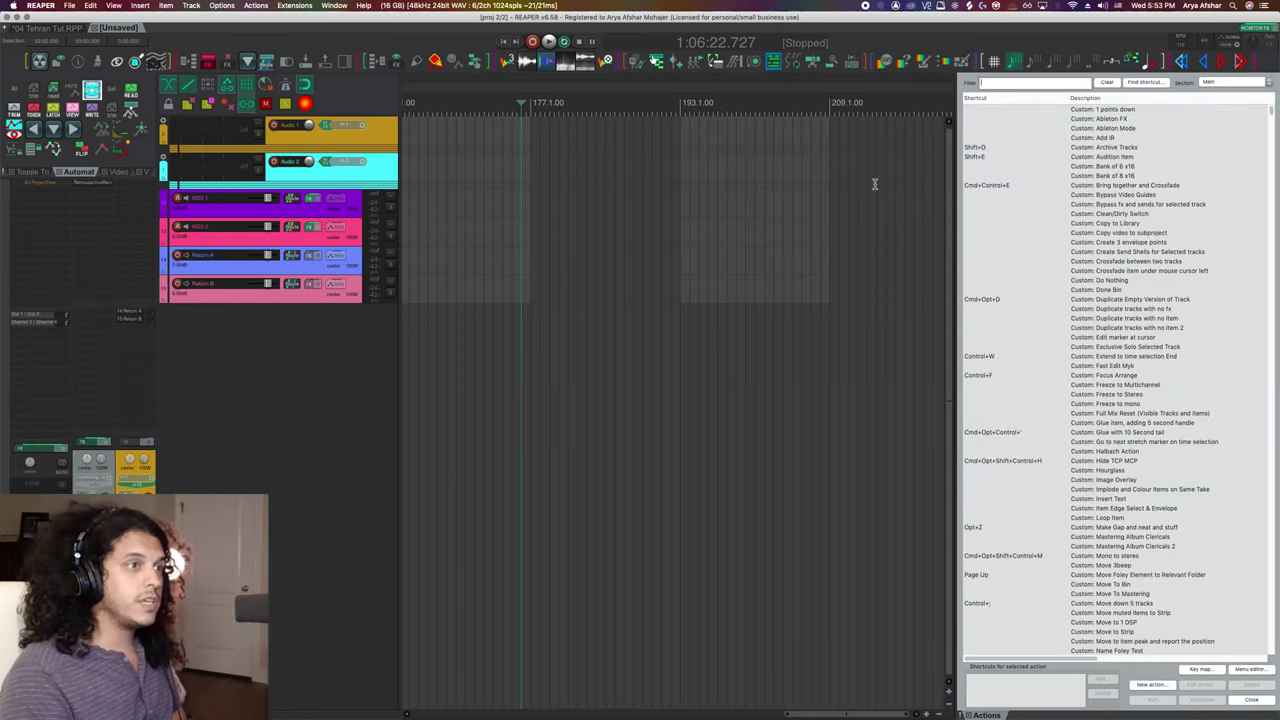
left_click(1145, 82)
key("F12")
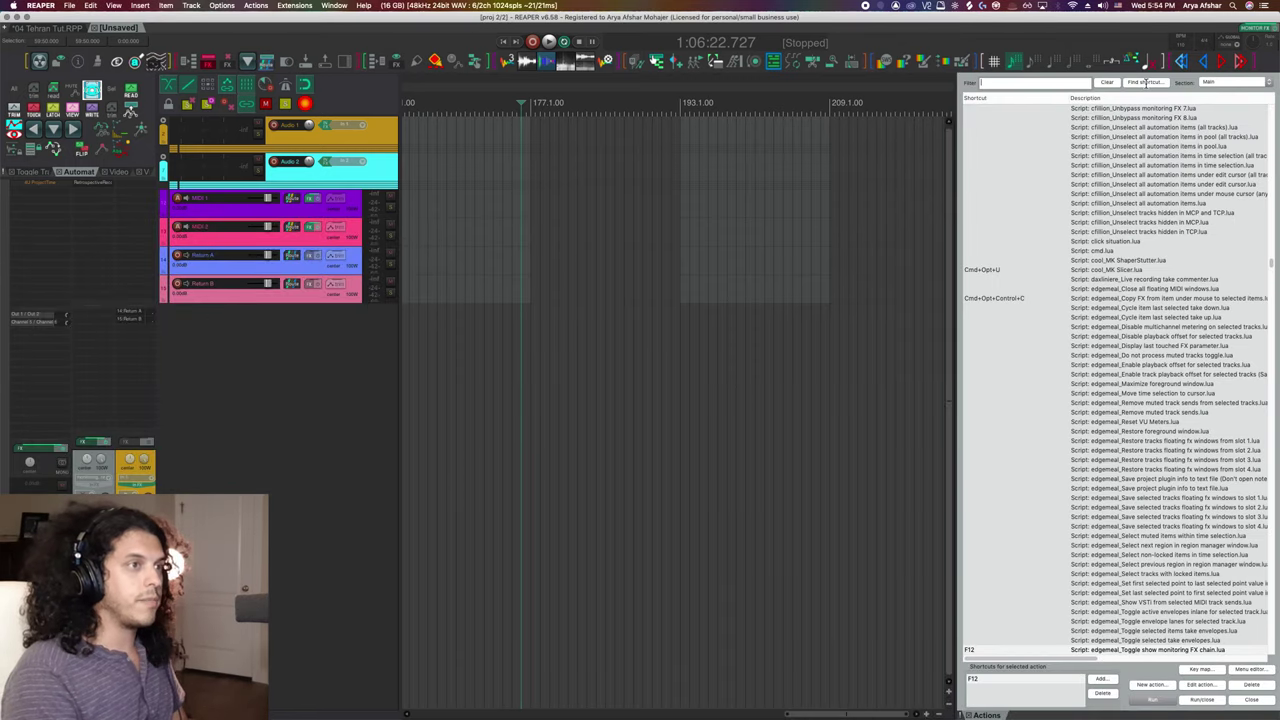
scroll(1115, 300, "down", 5)
scroll(1120, 330, "down", 3)
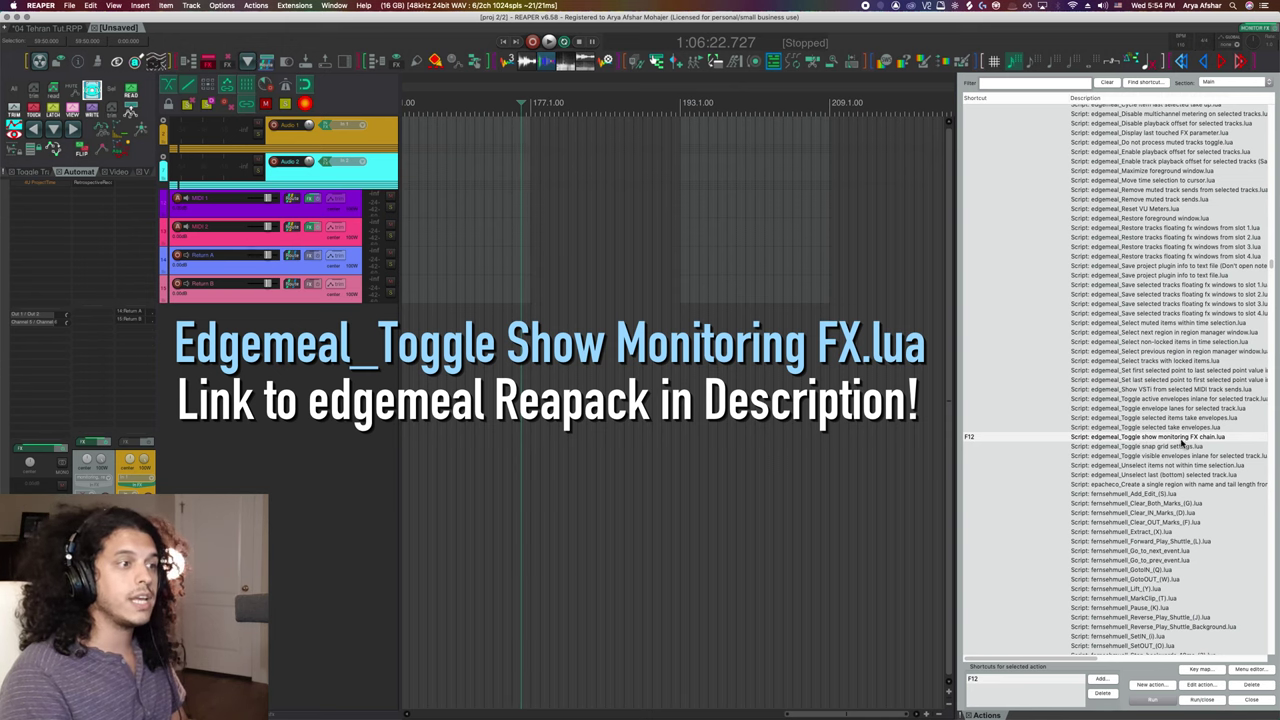
Close the Actions list and toggle the monitoring FX chain on and off with F12
key("Escape")
key("F12")
key("F12")
key("F12")
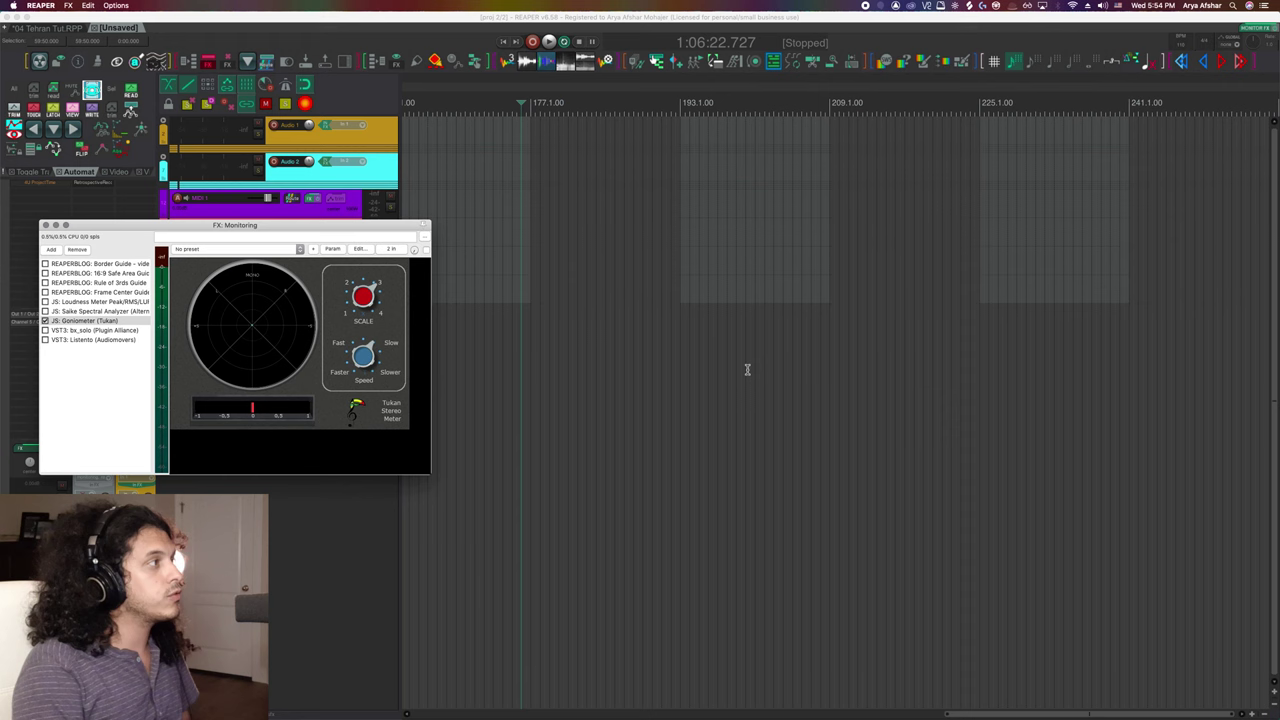
key("F12")
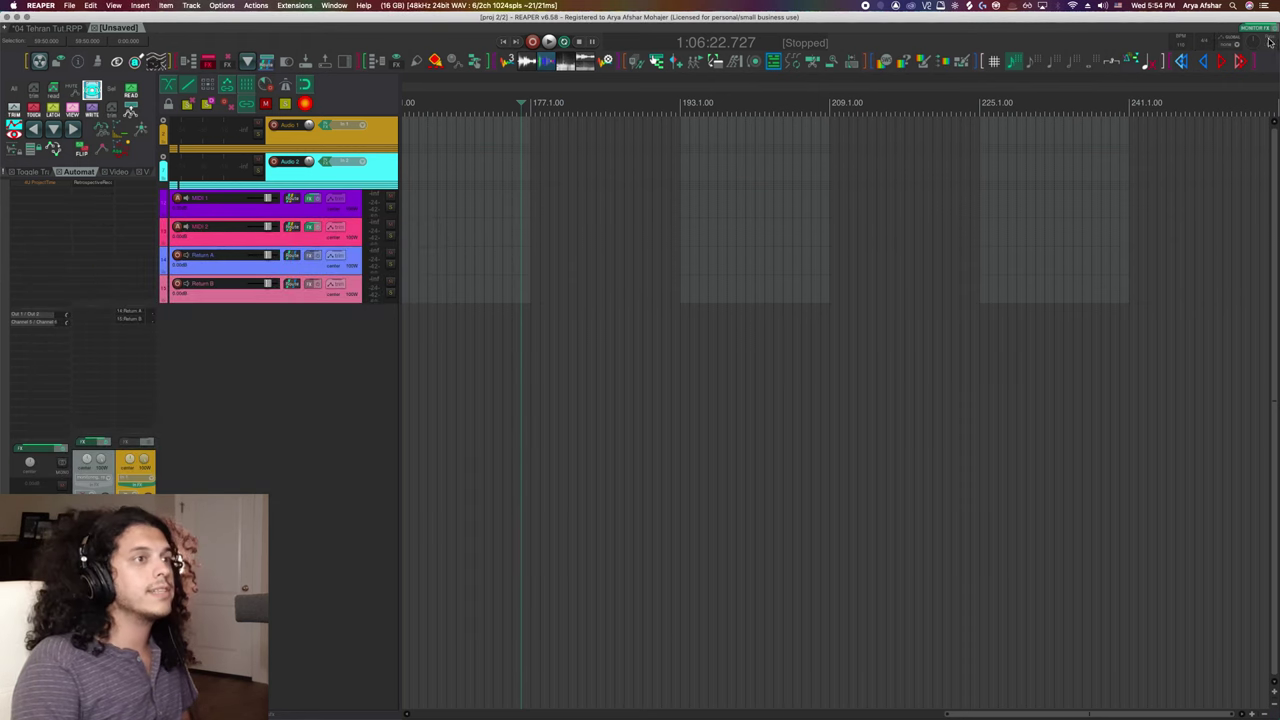
Enable 'Force project tabs visible when monitoring FX in use' and close the [Unsaved] project tab
right_click(1215, 33)
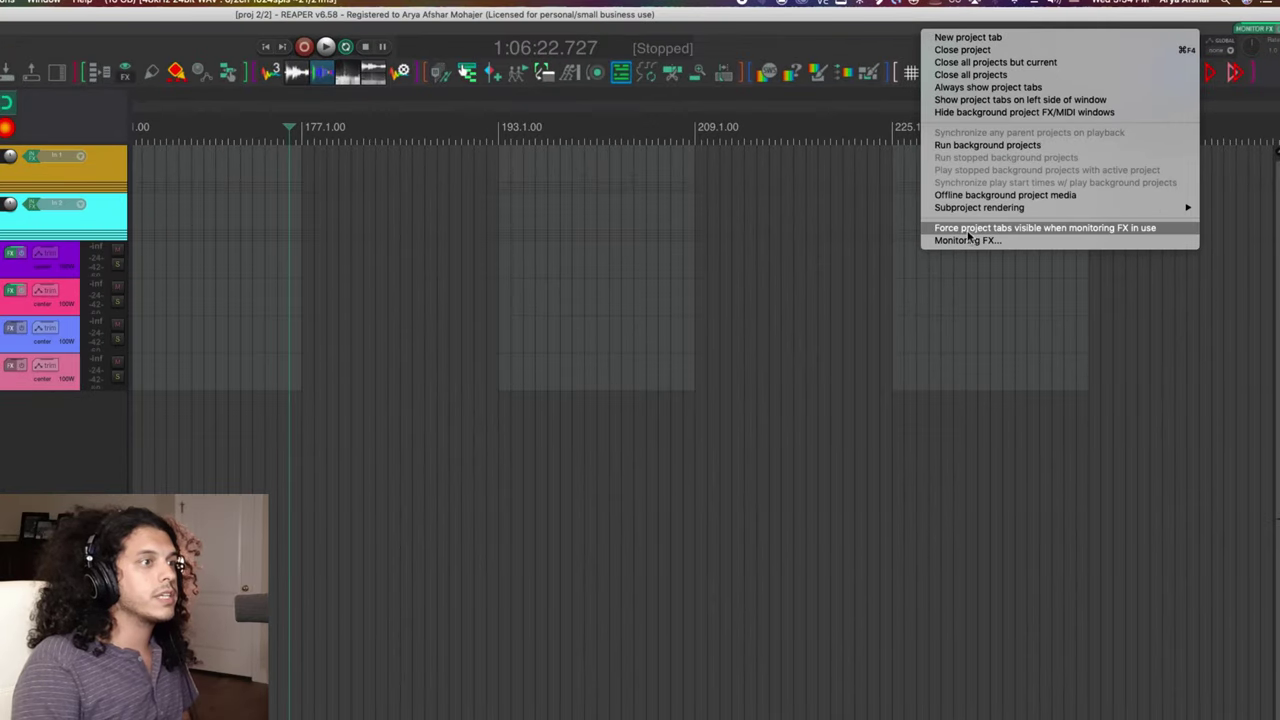
left_click(1018, 229)
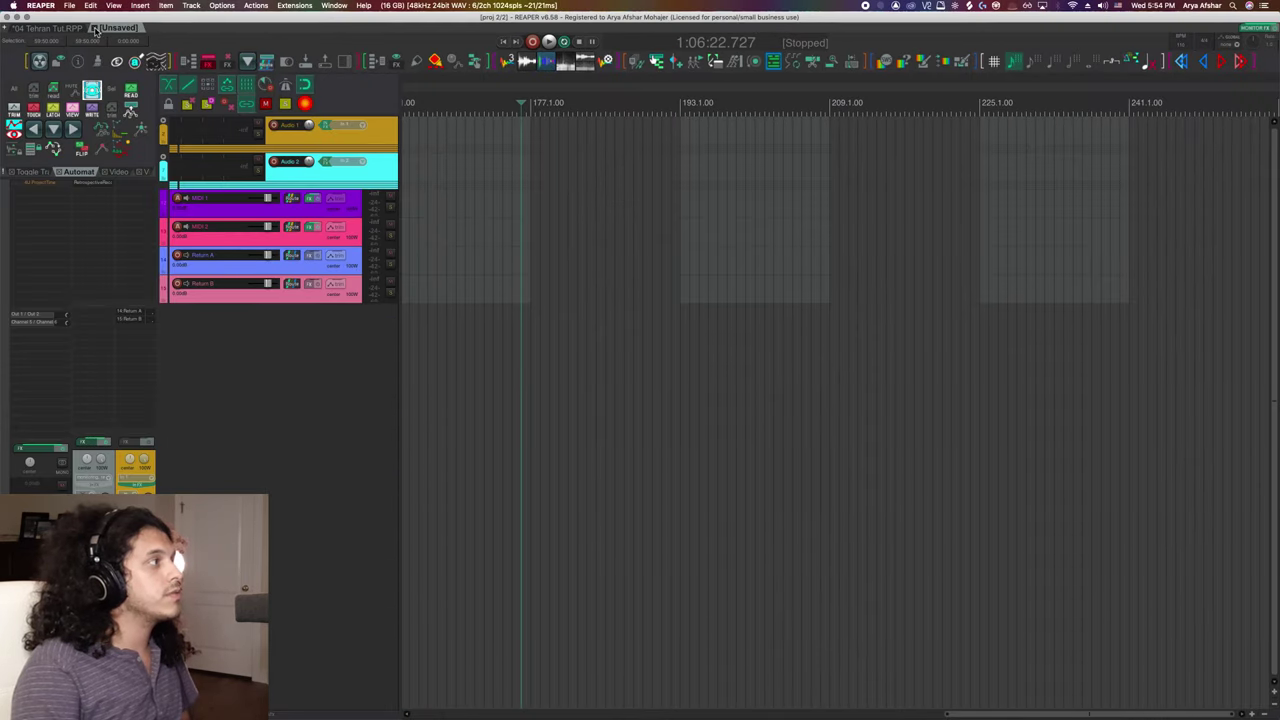
left_click(95, 30)
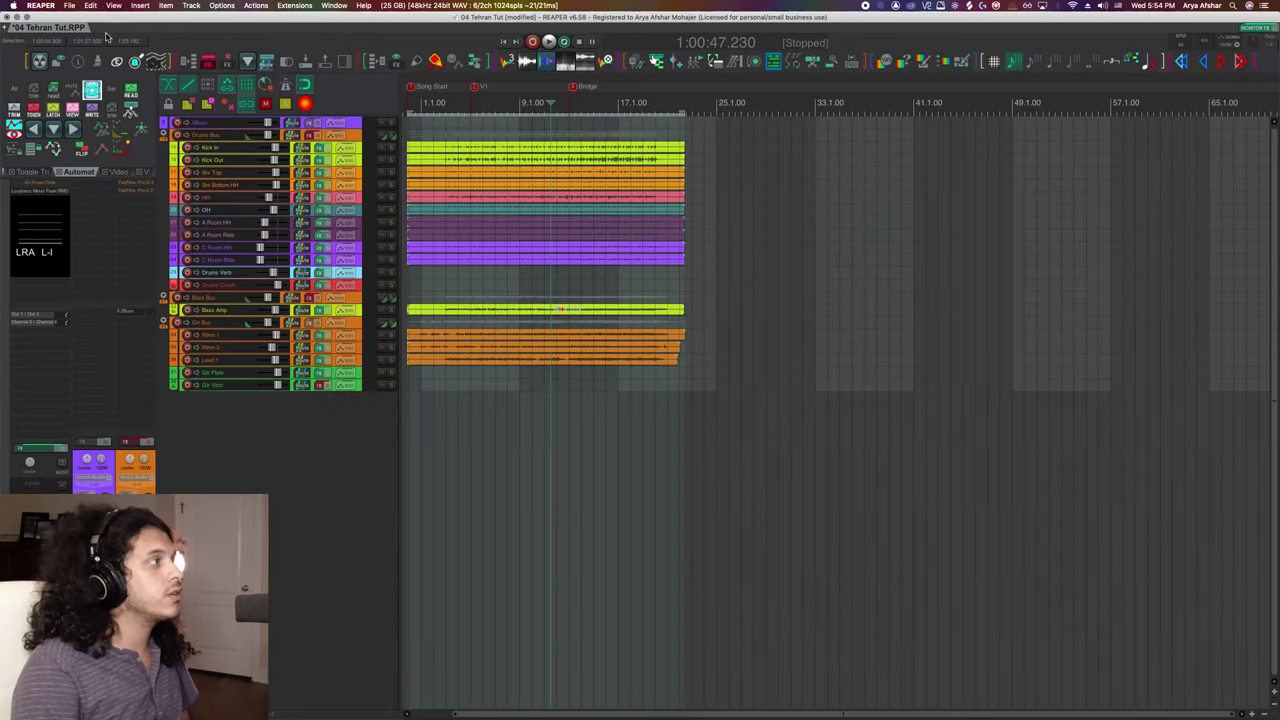
Turn off the always-show project tabs option and toggle the monitoring FX window with Alt+M
right_click(1225, 35)
left_click(1120, 184)
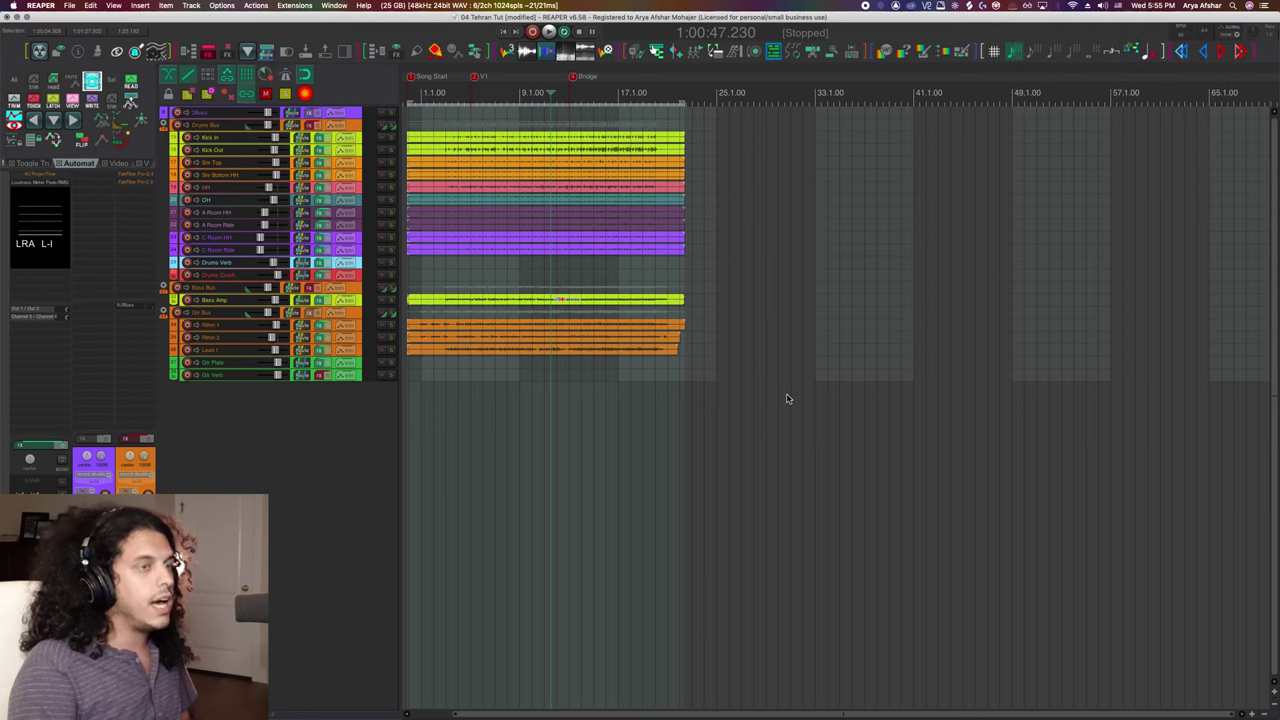
key("alt+m")
key("alt+m")
key("alt+m")
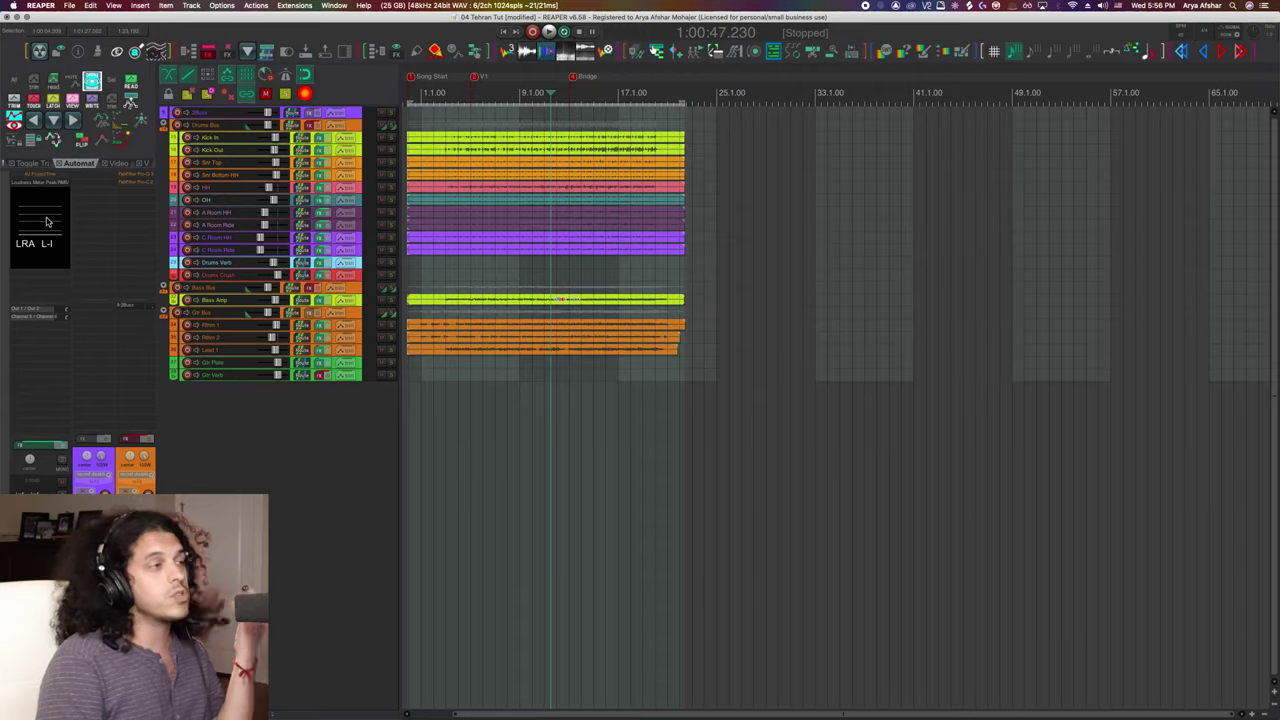
Bring up the FX: Monitoring window showing the Tukan Goniometer, then hide it again
left_click(46, 220)
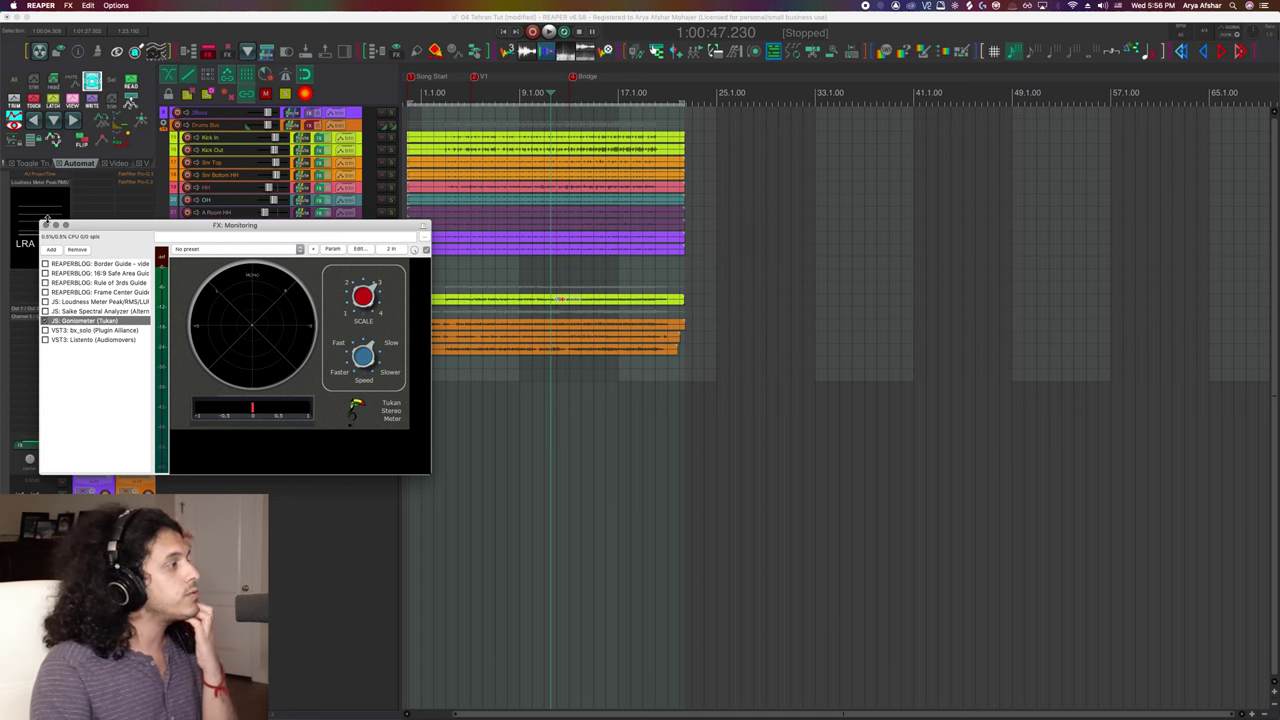
left_click(46, 225)
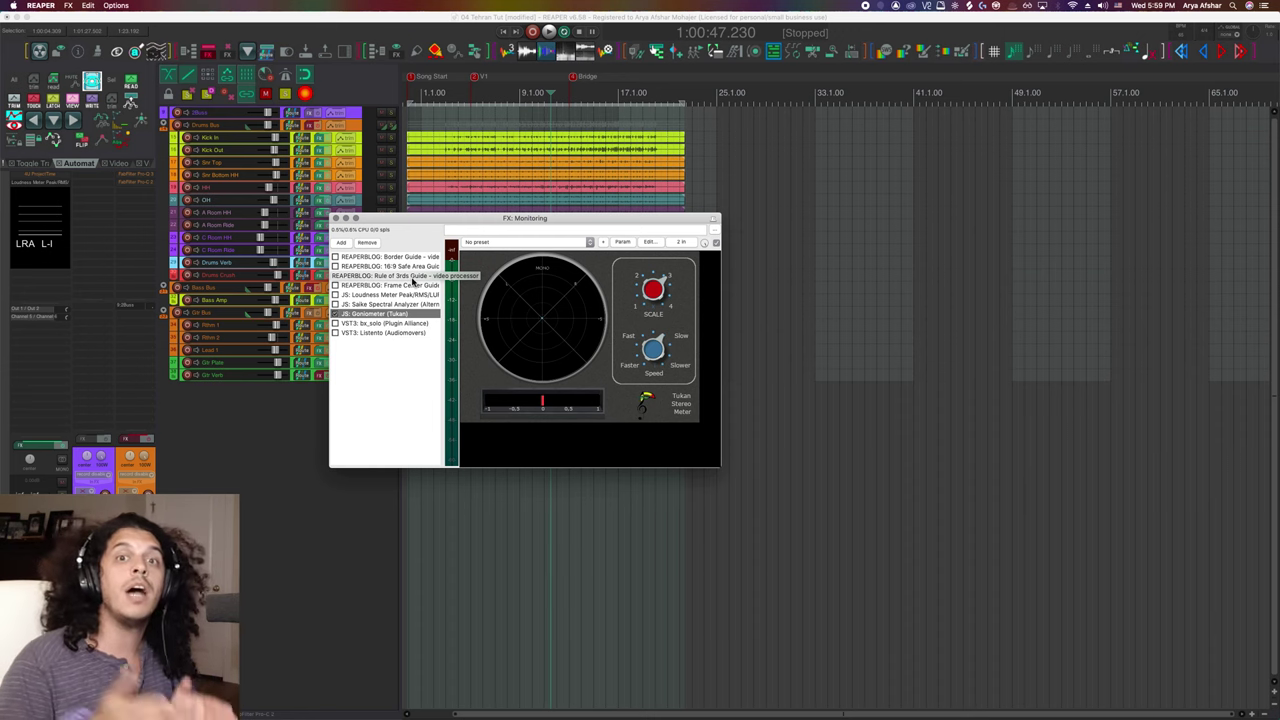
View the Loudness Meter, open the master track's loudness meter, then close the Master Track FX window
left_click(407, 296)
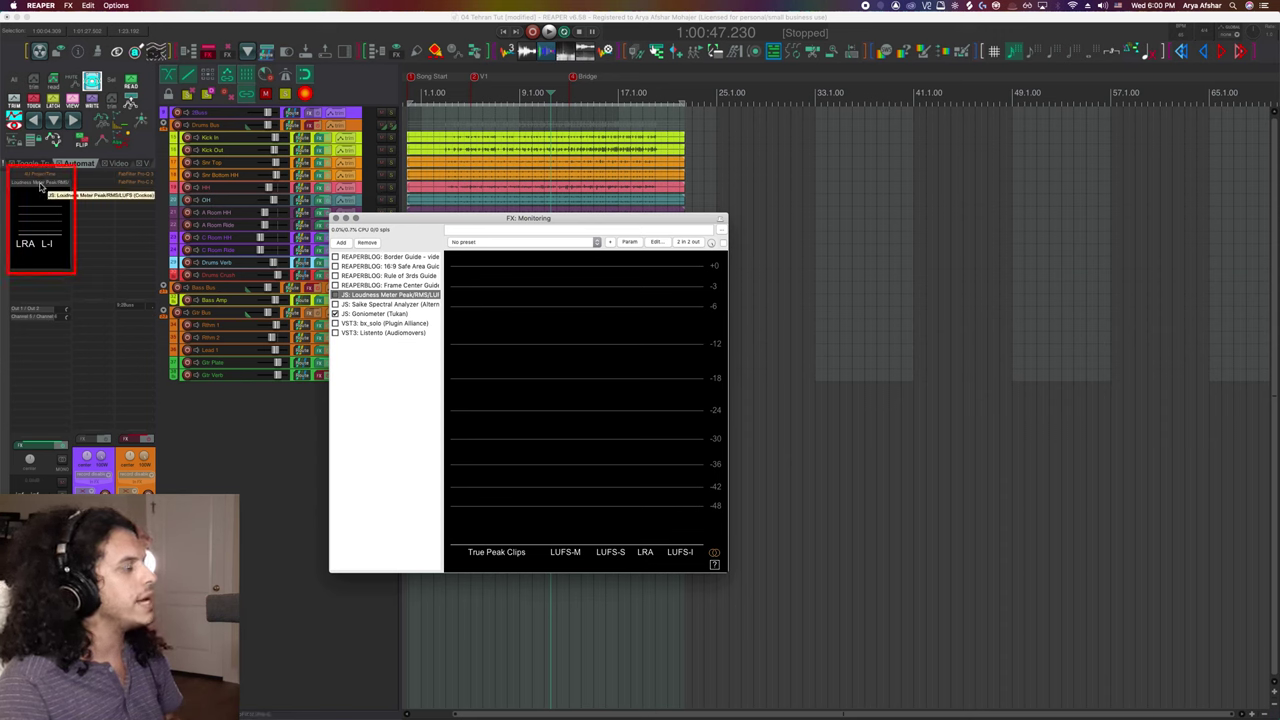
double_click(40, 186)
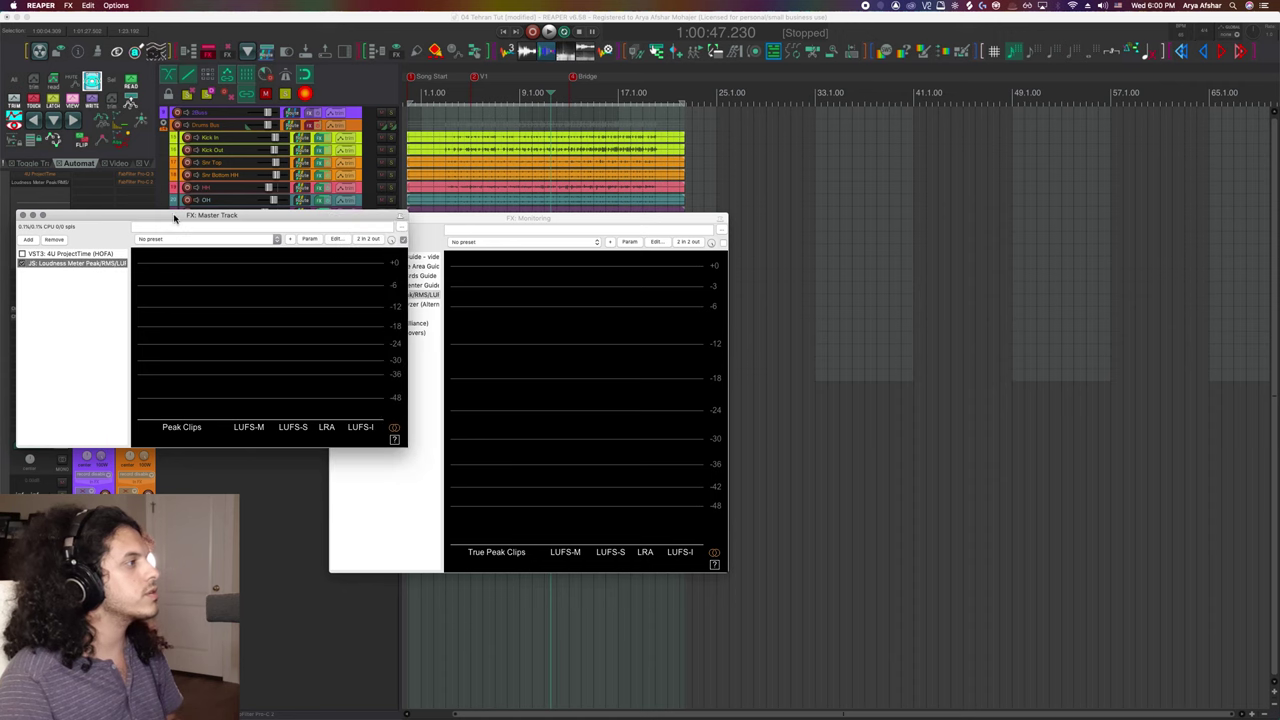
left_click_drag(174, 218, 893, 147)
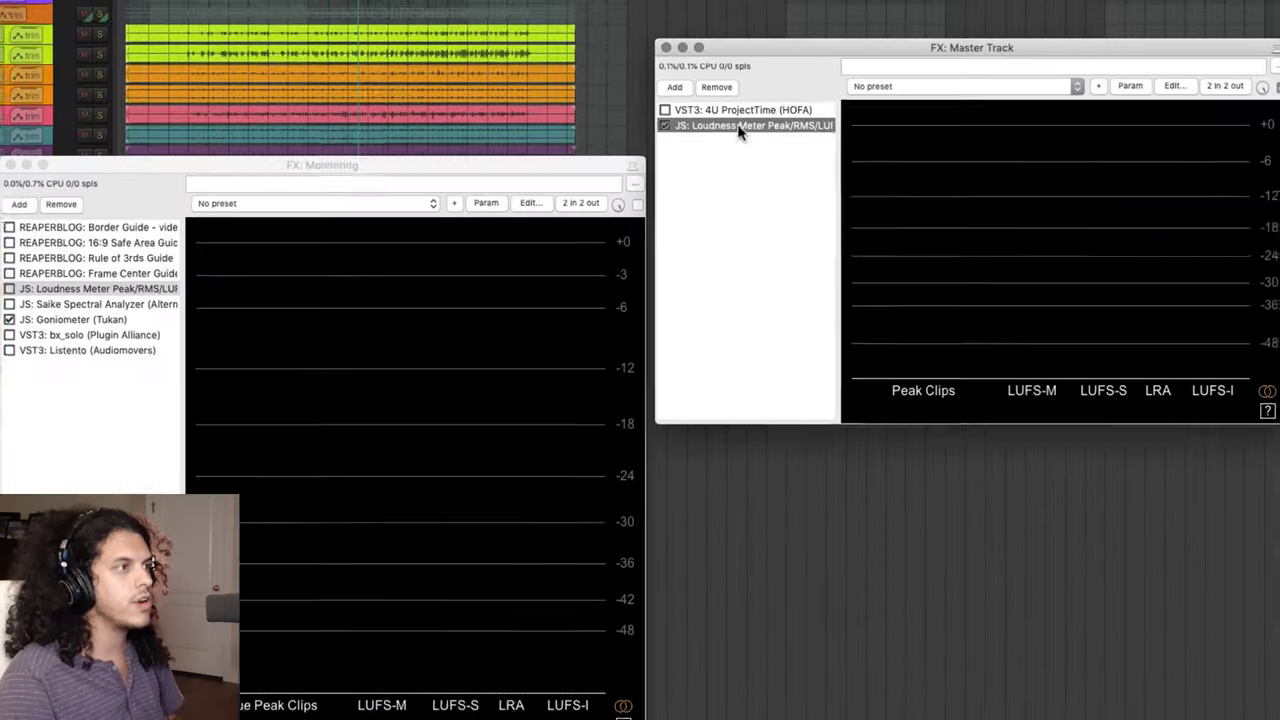
right_click(740, 130)
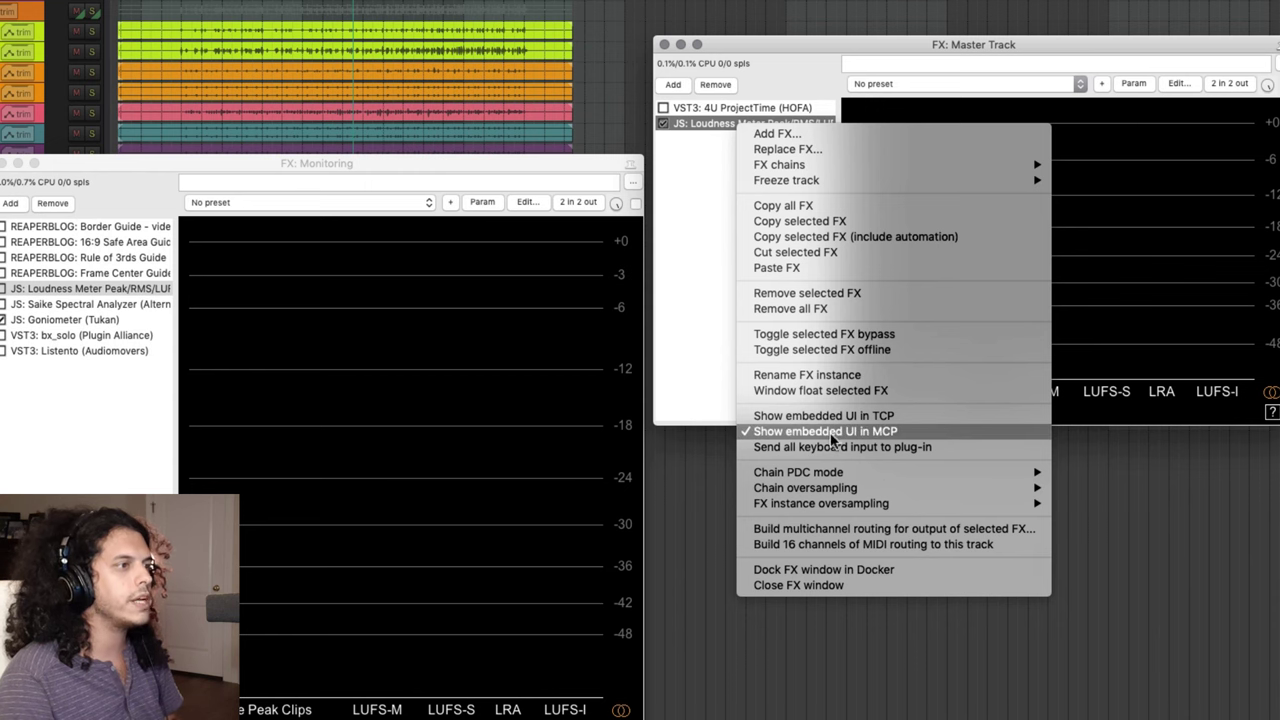
left_click(663, 46)
left_click(663, 46)
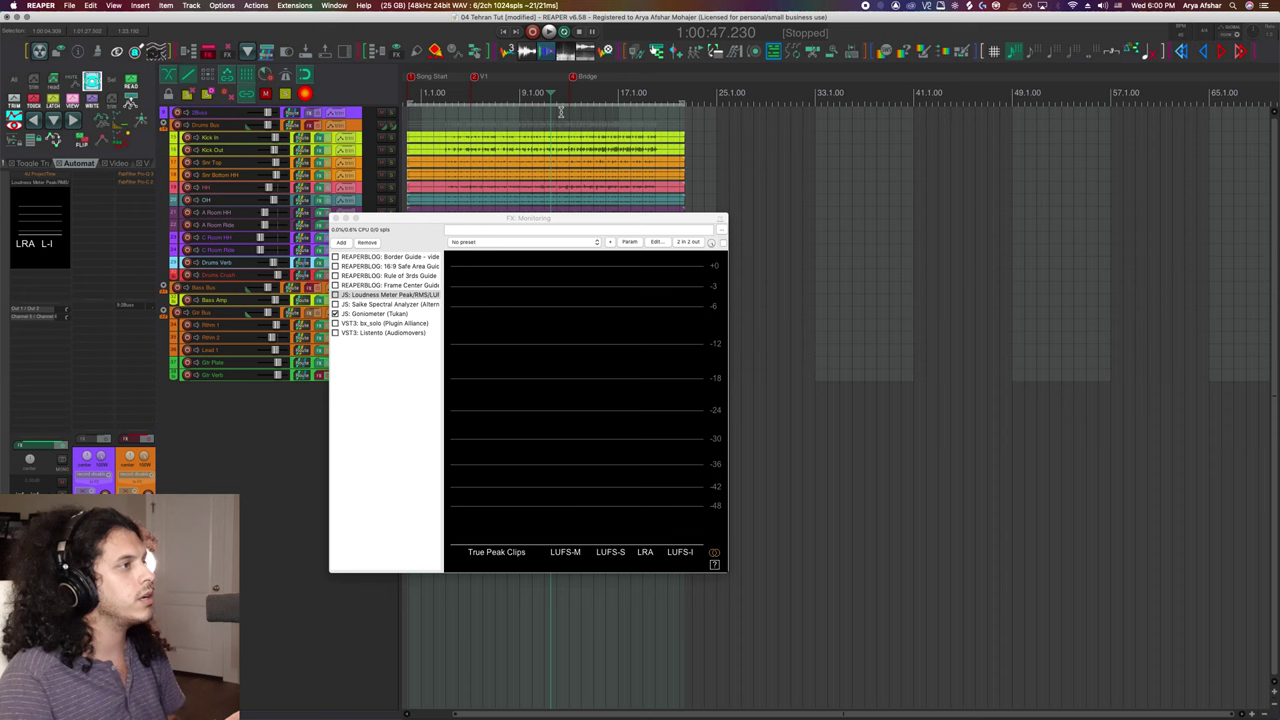
Play and stop the project to feed the meter, then display the Saike Spectral Analyzer
key("space")
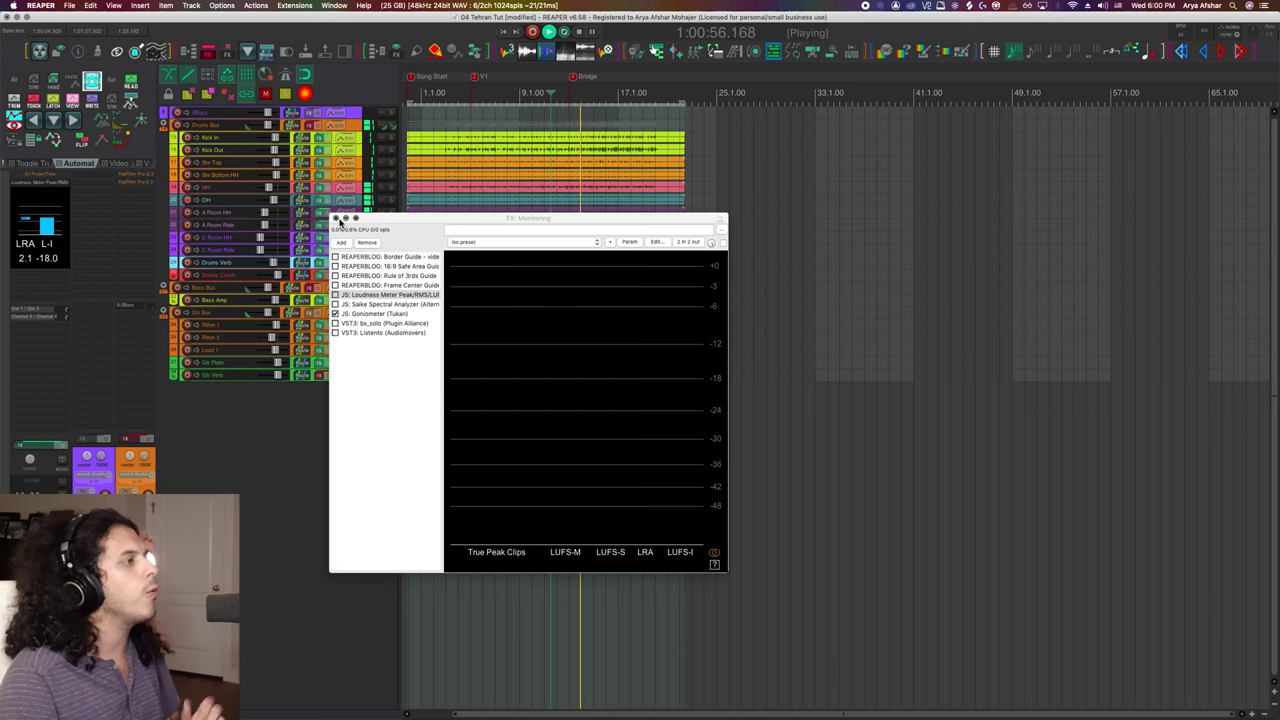
key("space")
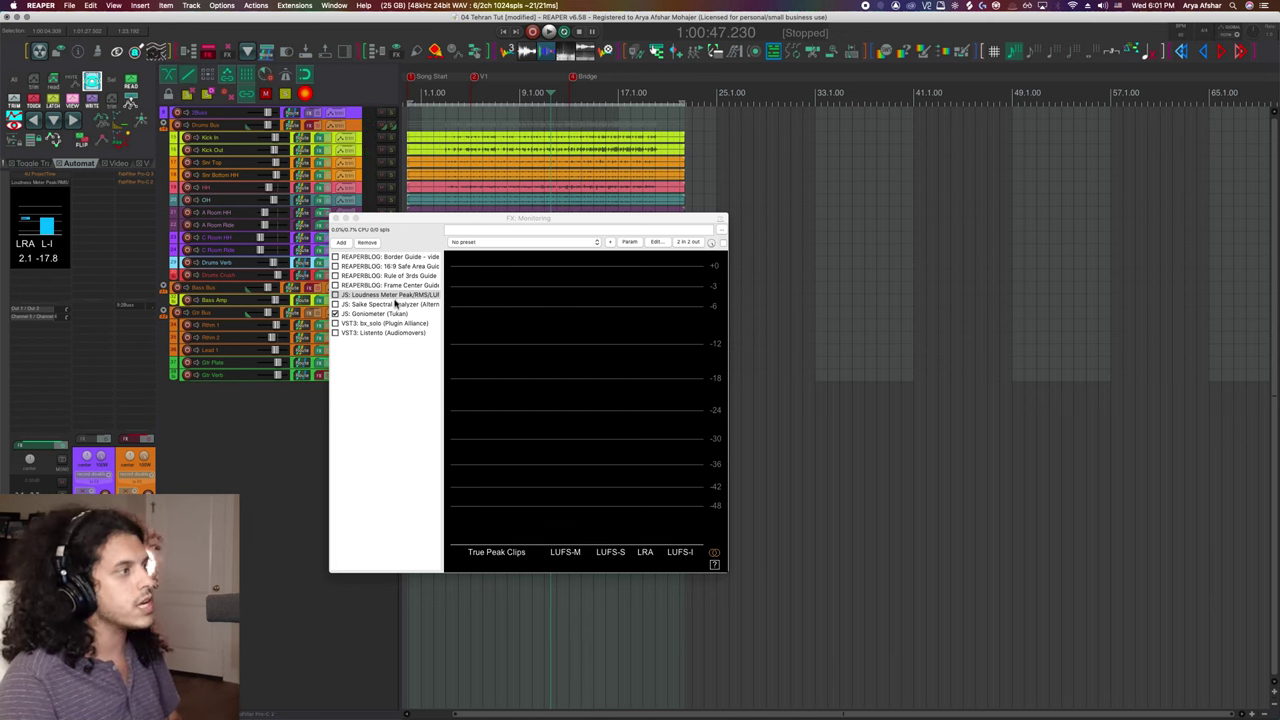
left_click(392, 305)
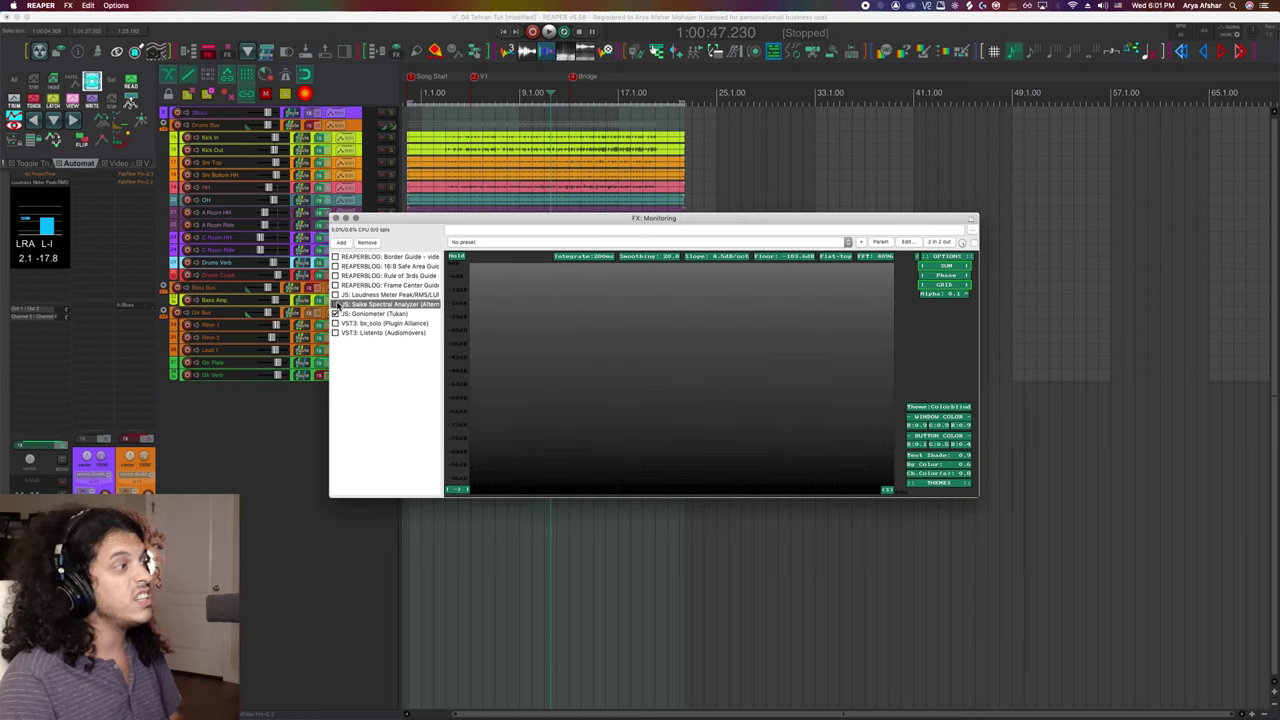
Start playback and enlarge and reposition the monitoring FX window to watch the spectrum
key("space")
left_click_drag(977, 495, 1268, 692)
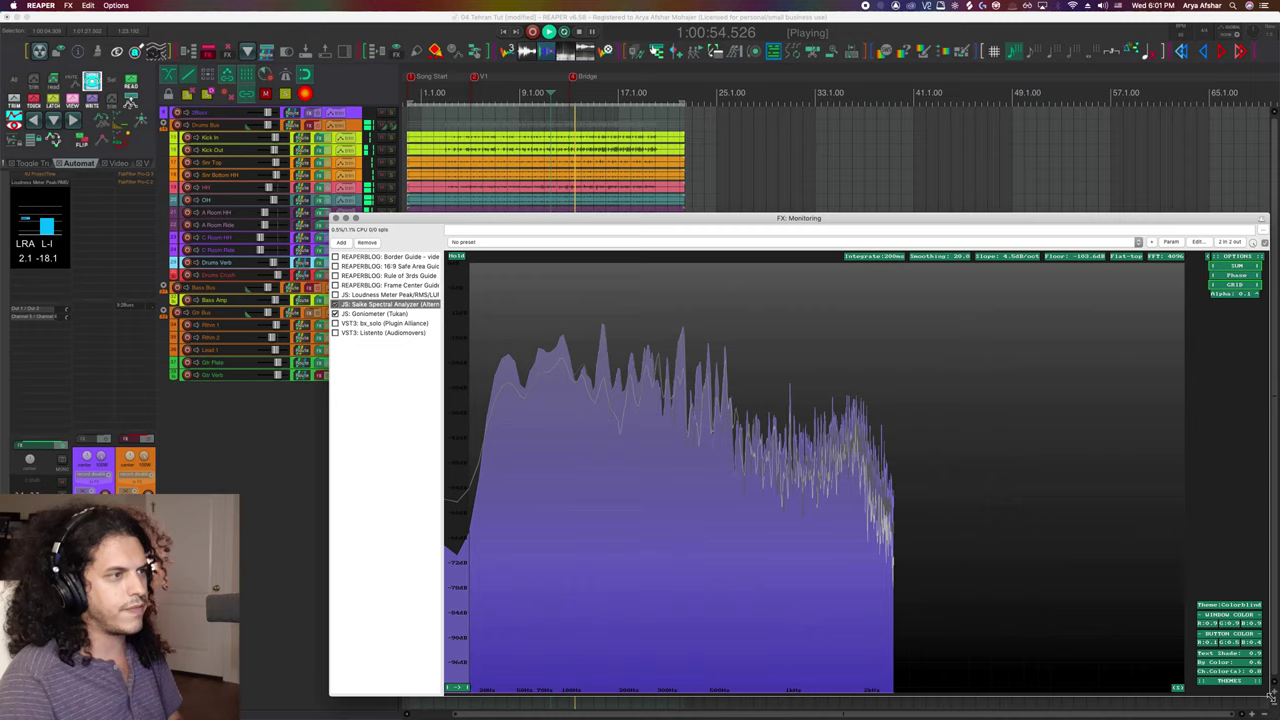
left_click_drag(609, 219, 593, 28)
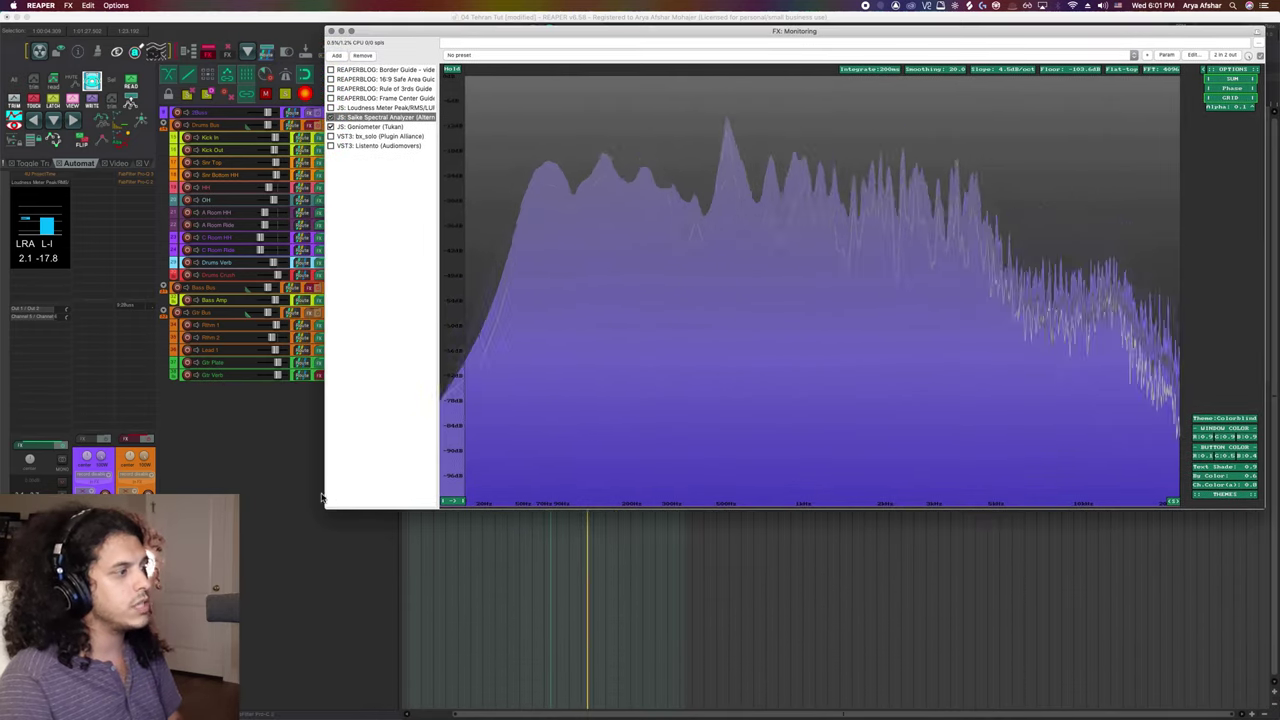
left_click_drag(323, 514, 168, 611)
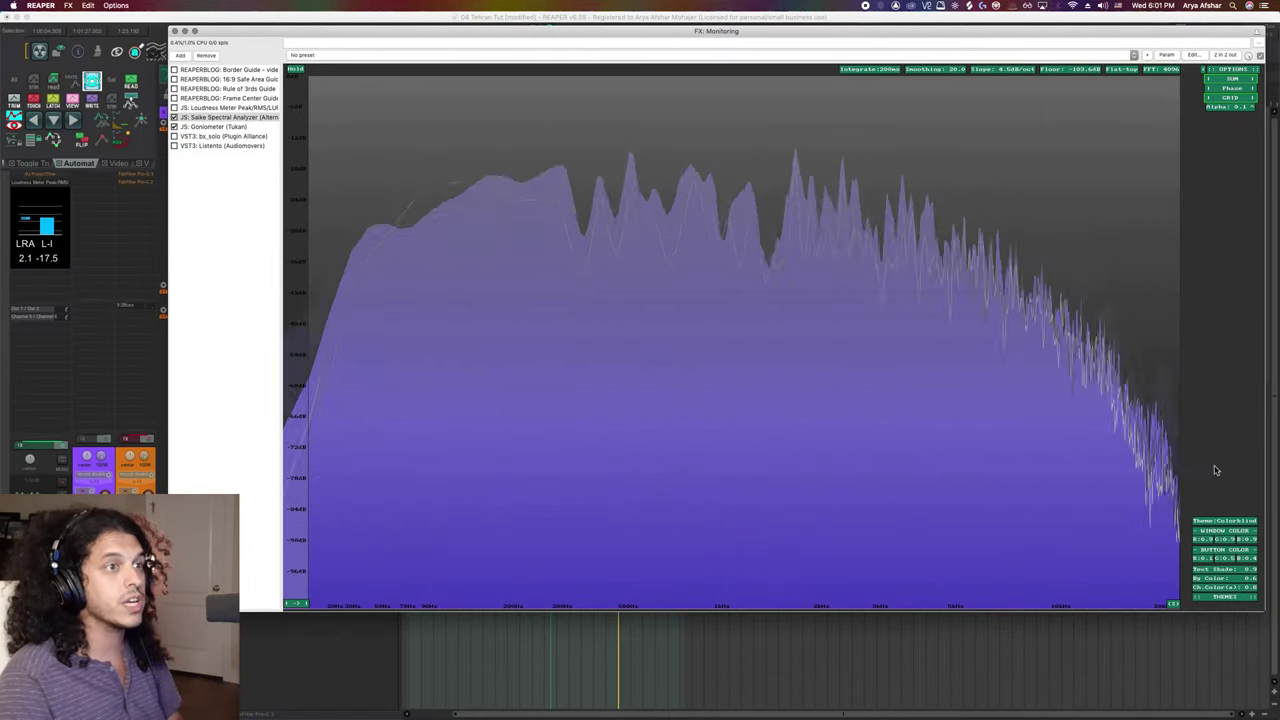
Toggle the analyzer's Phase view on and off, stop playback, and show the Tukan Goniometer
left_click(1231, 89)
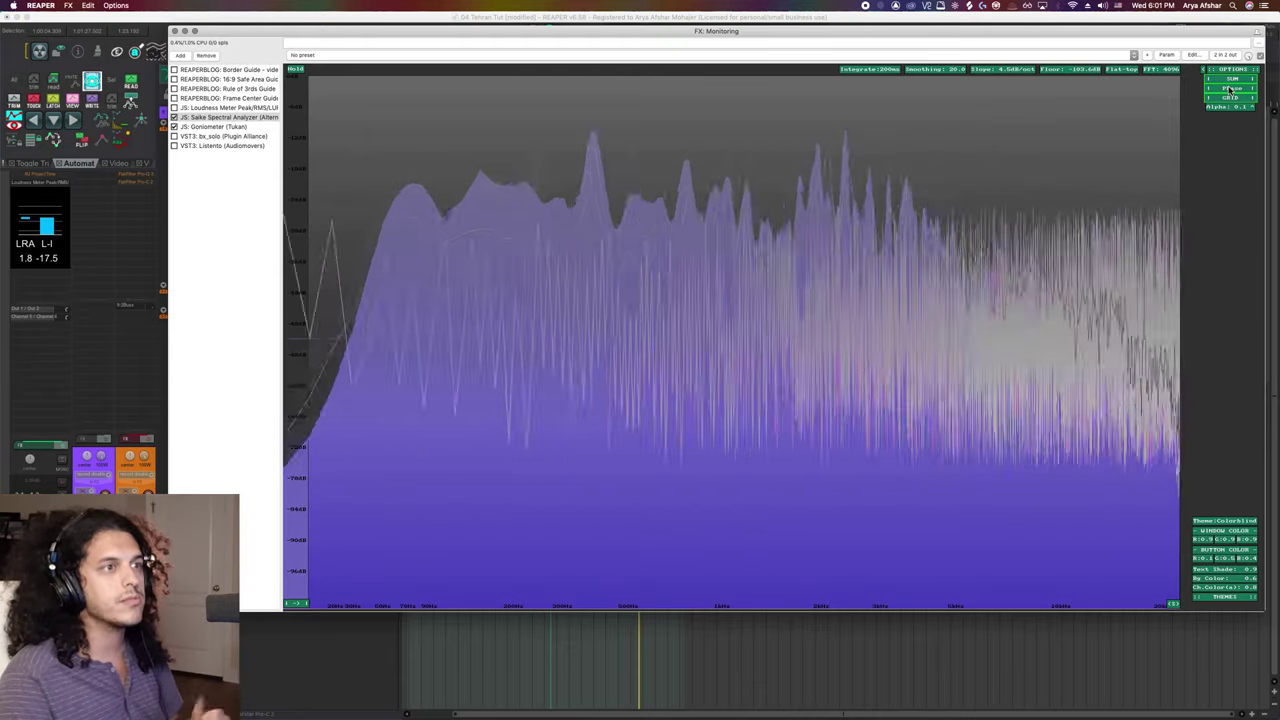
left_click(1231, 89)
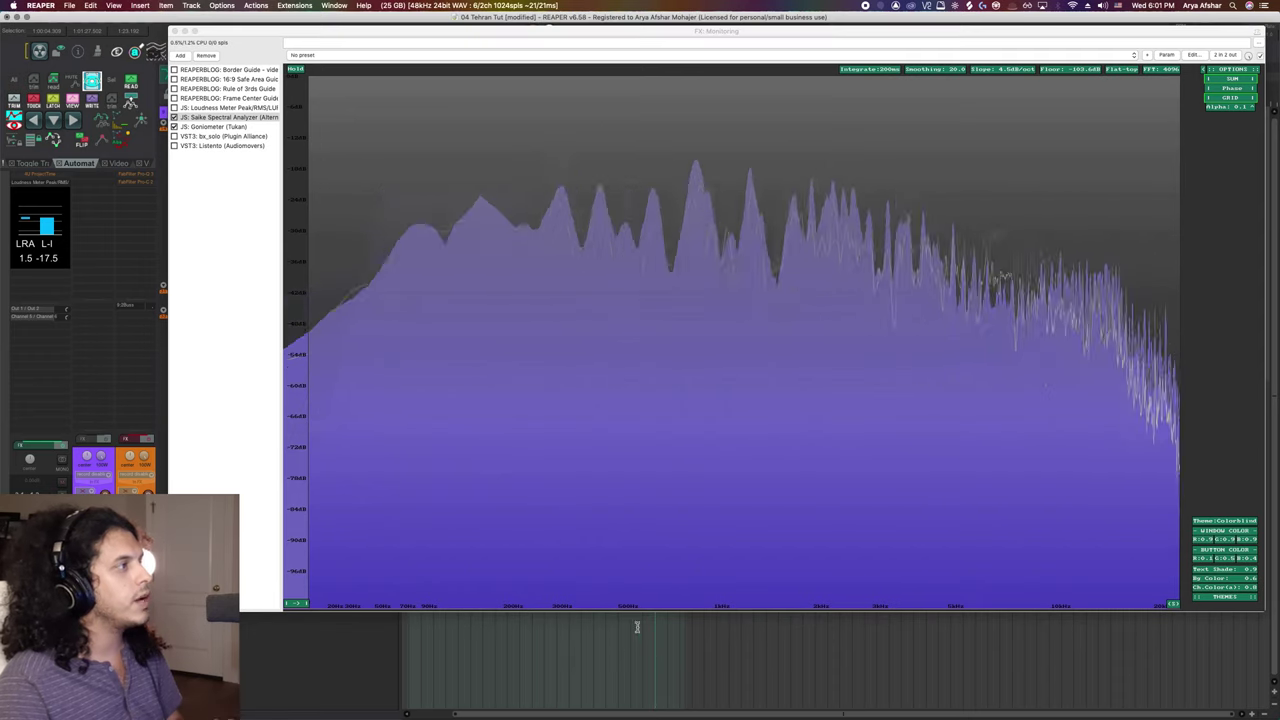
key("space")
left_click(223, 127)
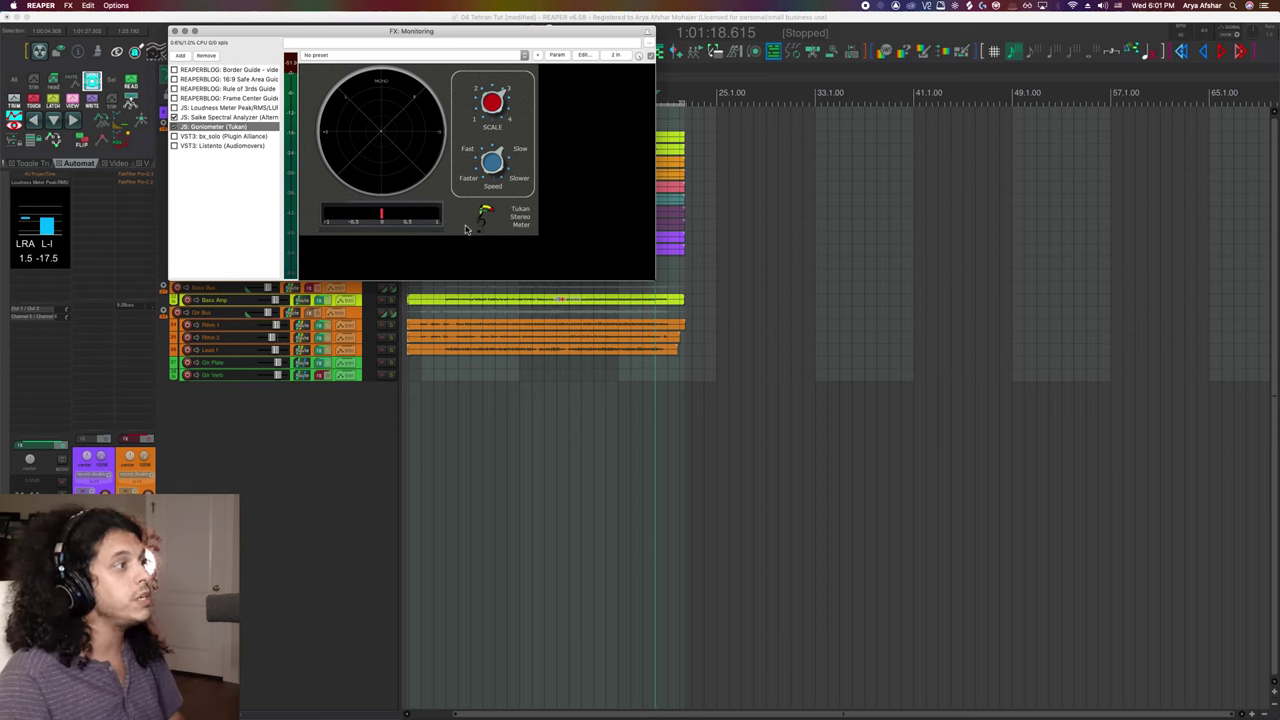
Play and stop the mix while watching the Goniometer, then display VST3: Listento (Audiomovers)
key("space")
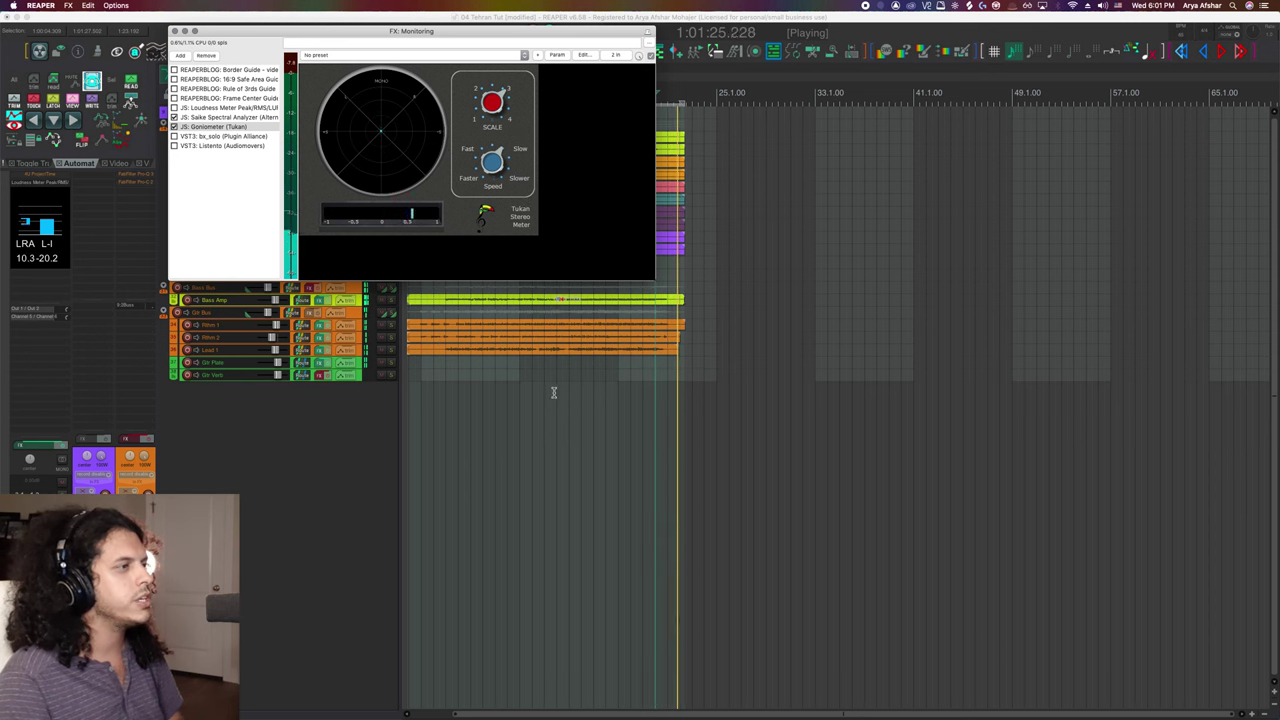
key("space")
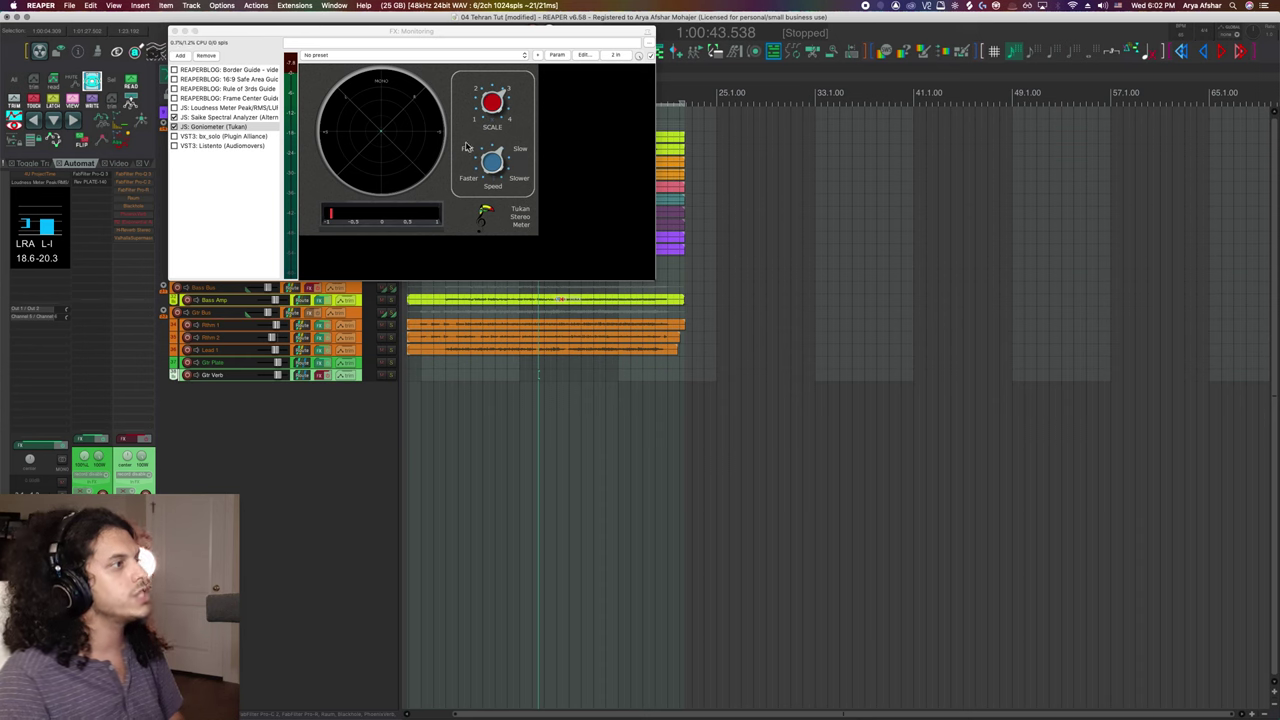
left_click(245, 145)
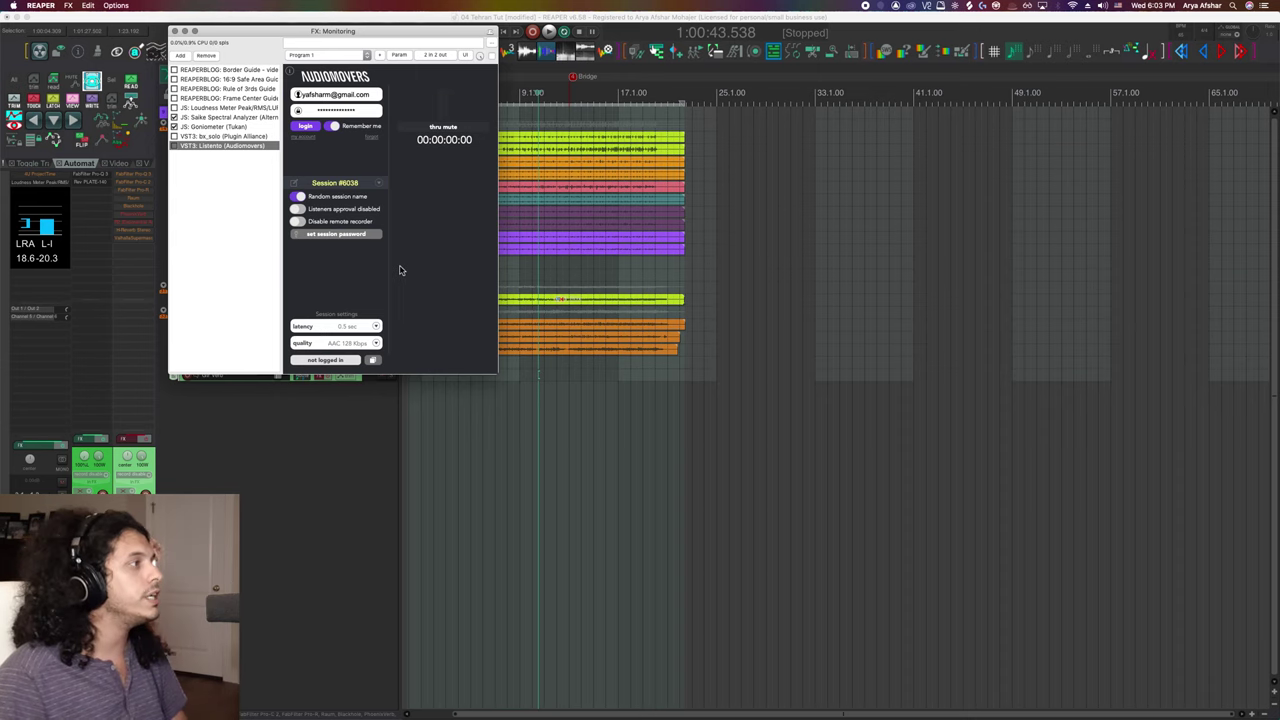
Reselect JS: Saike Spectral Analyzer in the monitoring FX list
left_click(220, 117)
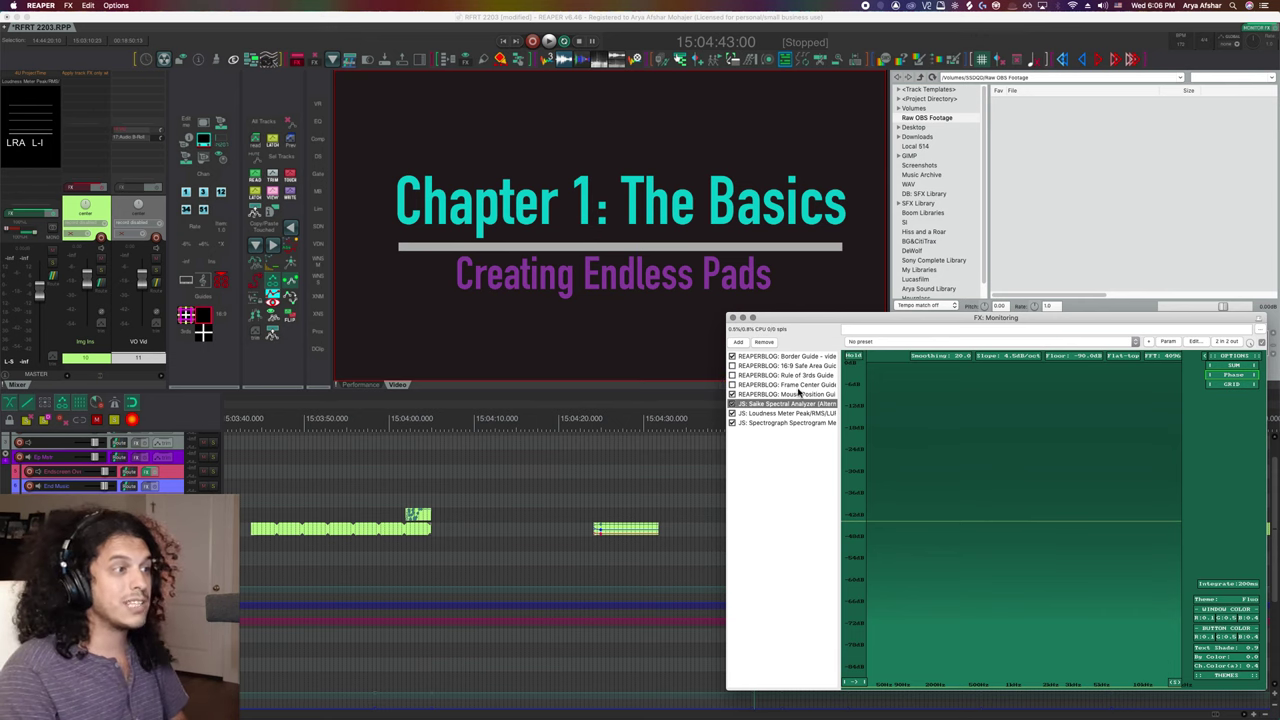
Show the REAPERBLOG: Frame Center Guide code, then open and dismiss the video processor preset list
left_click(790, 385)
left_click(888, 345)
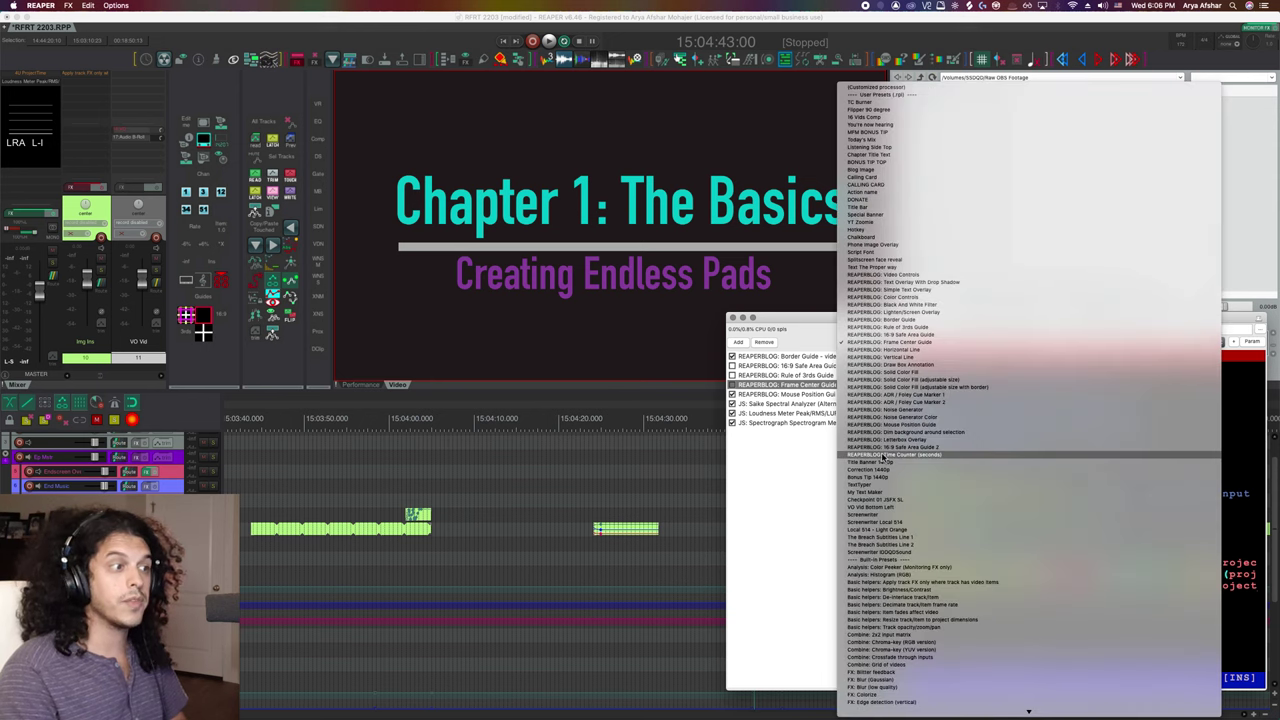
left_click(800, 530)
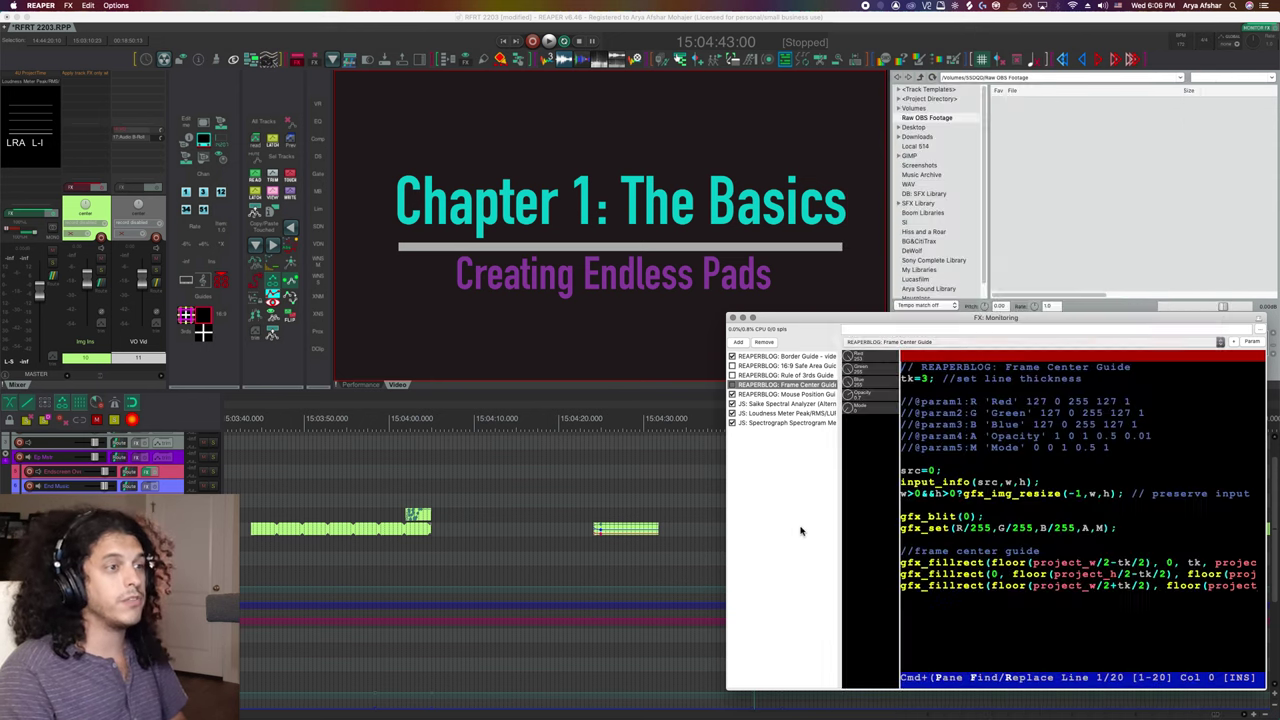